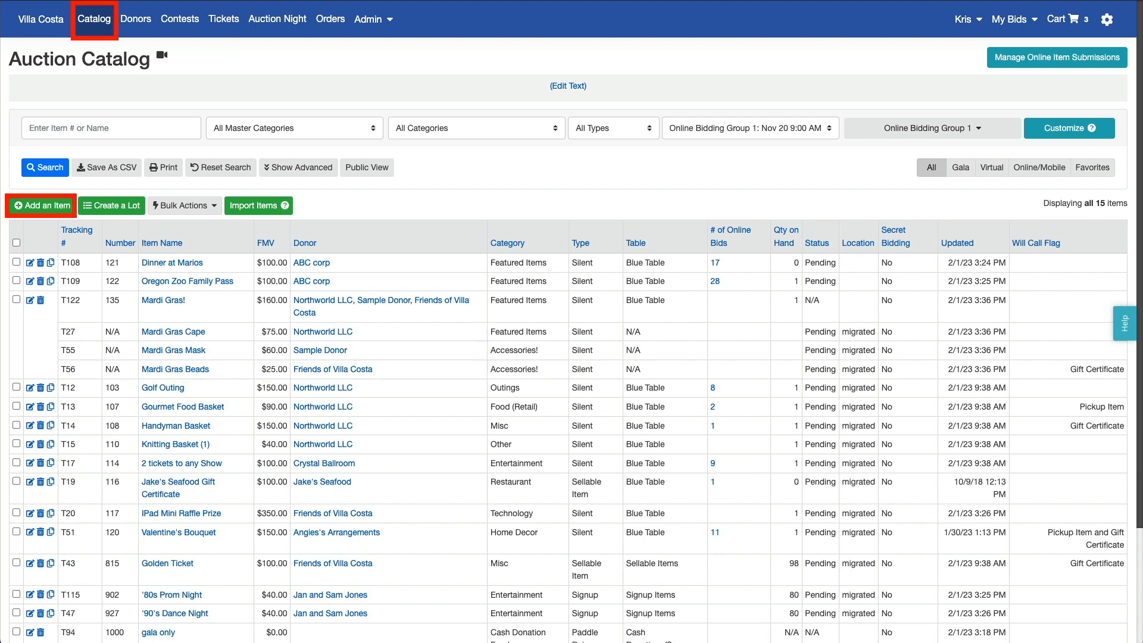
Add a new catalog item with donor Angies's Arrangements and item name "A Year of Flowers".
left_click(55, 208)
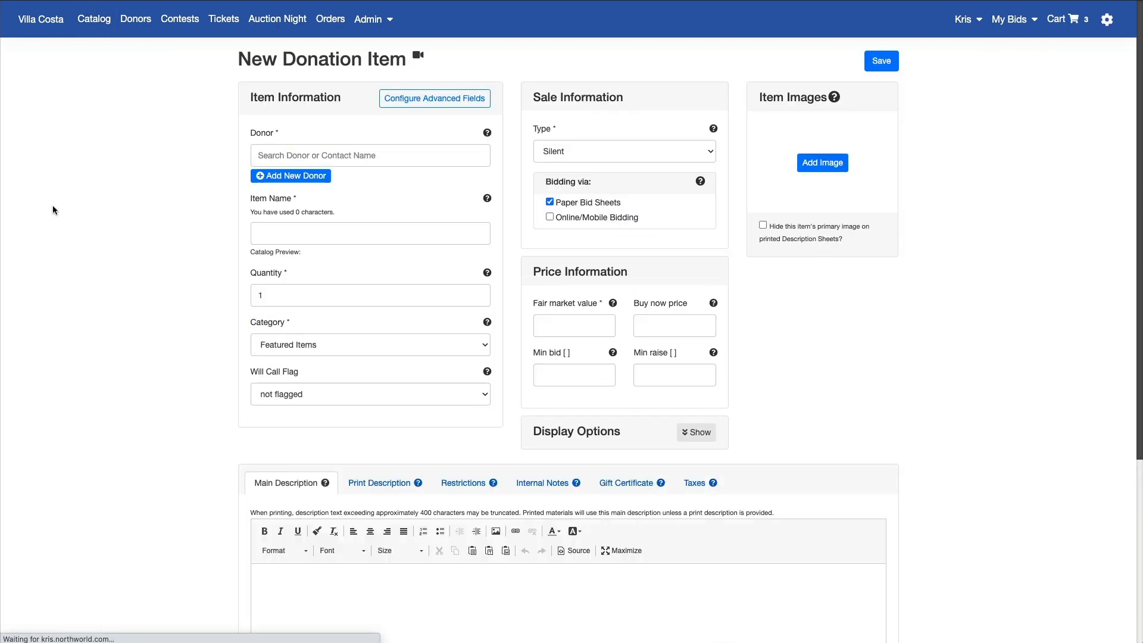
left_click(255, 156)
type("Angie")
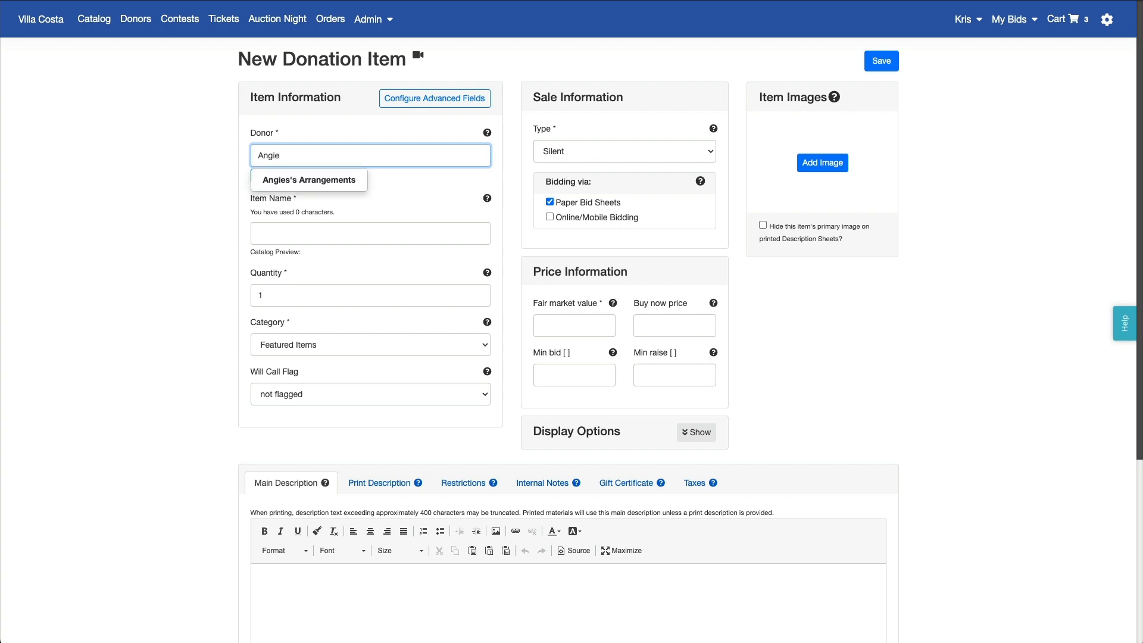
left_click(290, 188)
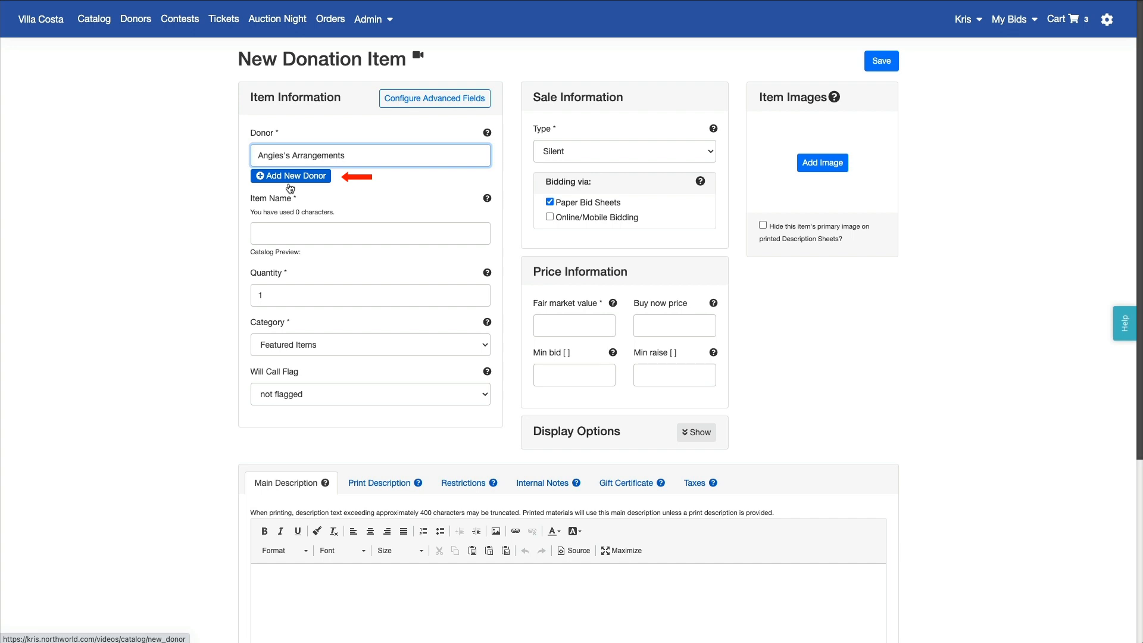
left_click(285, 234)
type("A ")
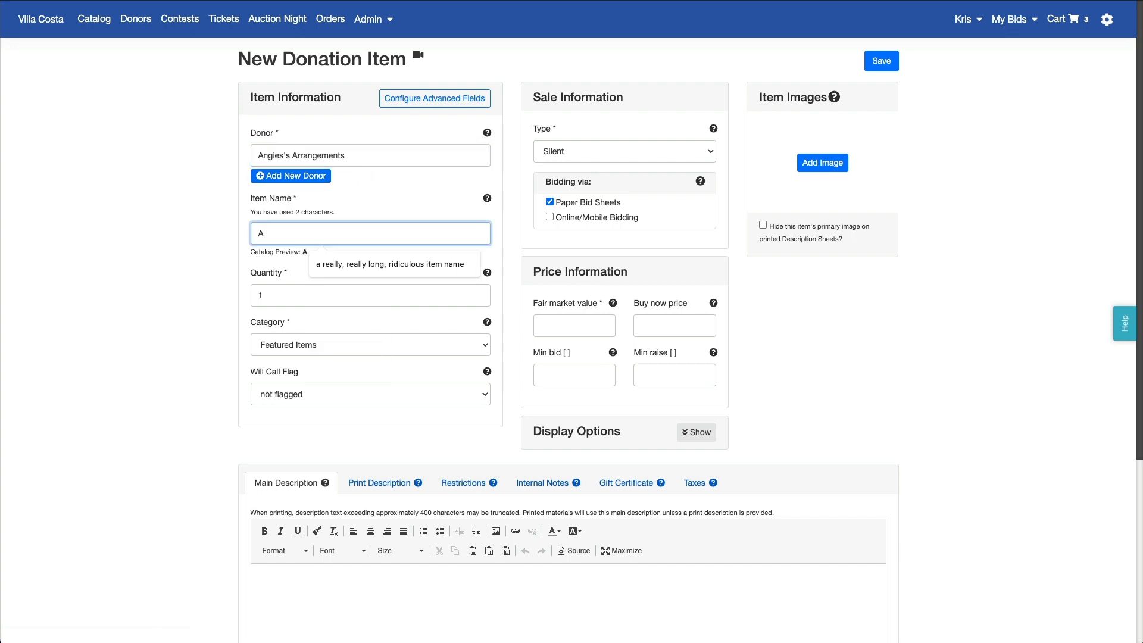
type("Year of Flowers")
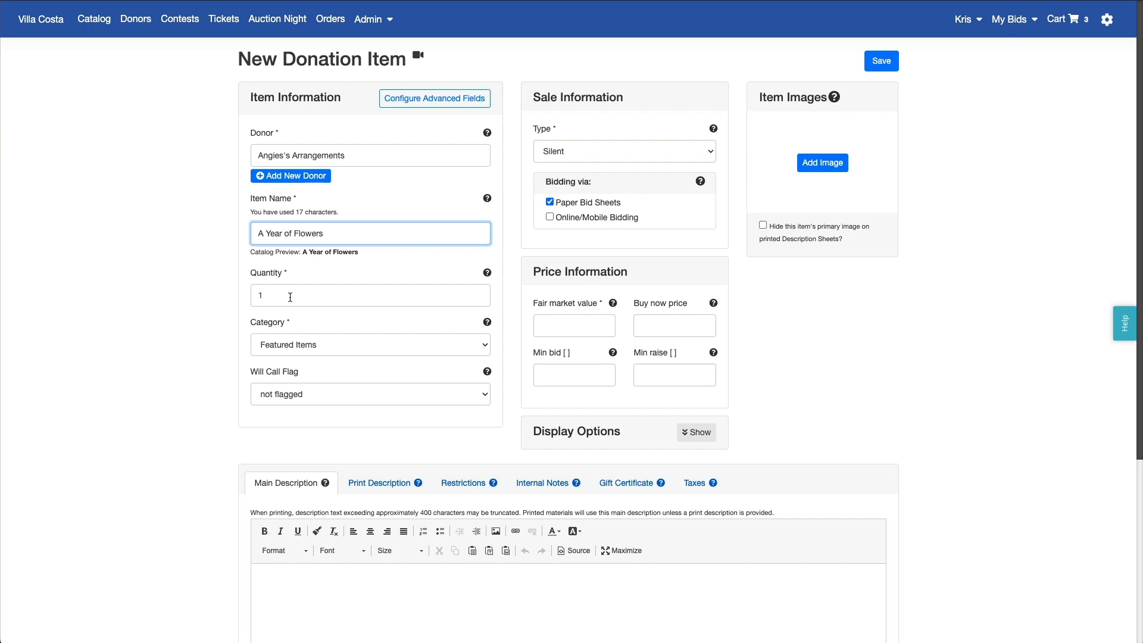
Set the item's category to Home Decor and its will call flag to Gift Certificate.
left_click(323, 346)
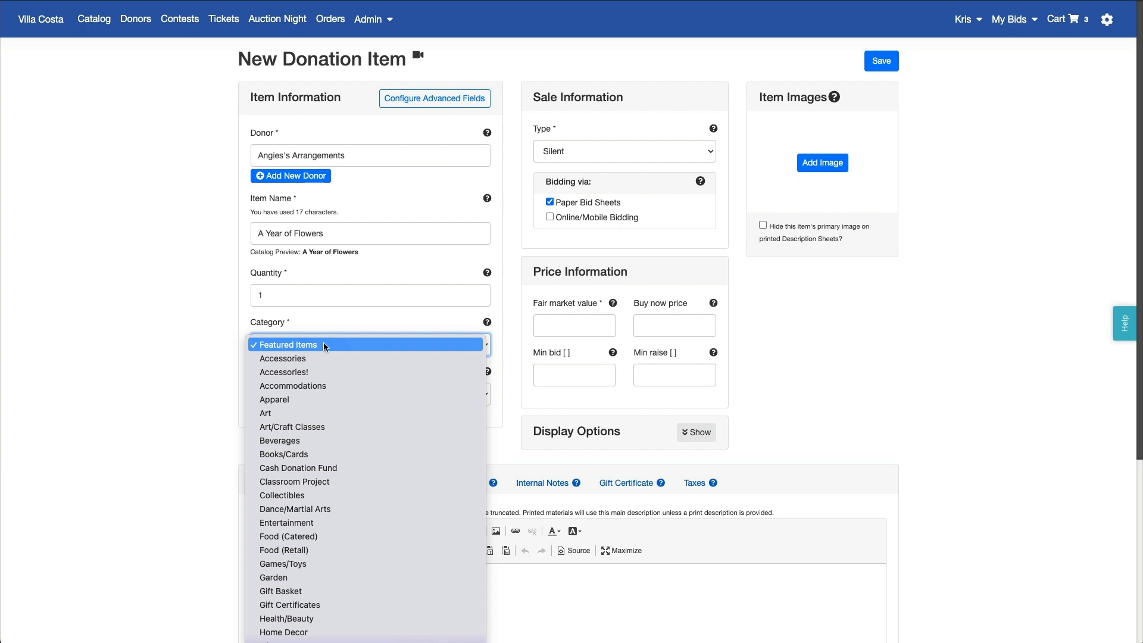
left_click(354, 632)
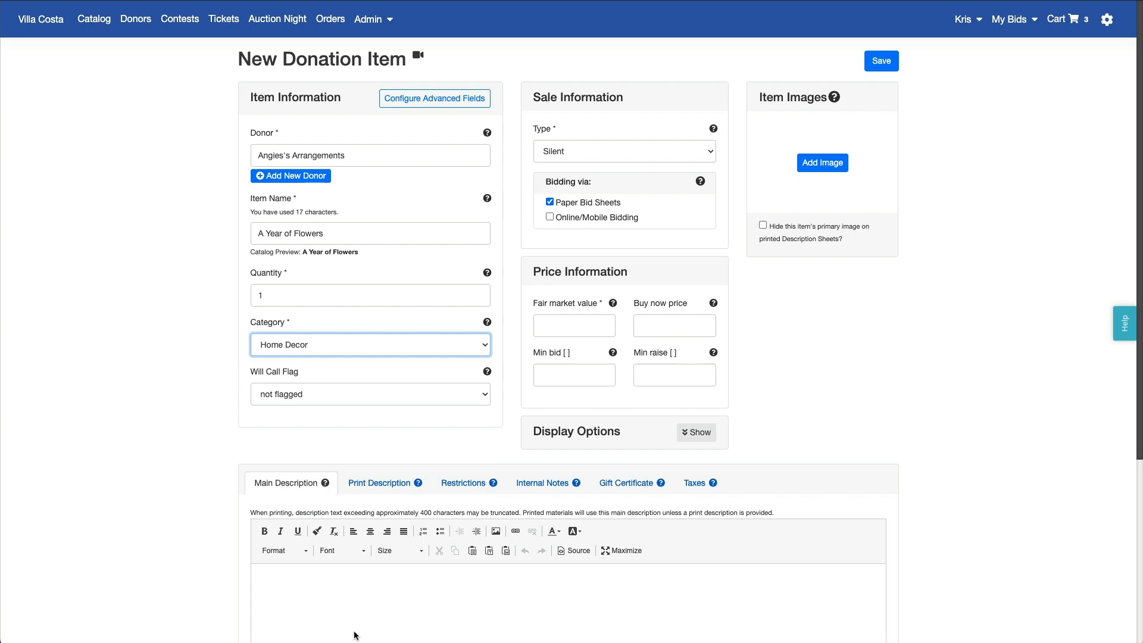
left_click(315, 397)
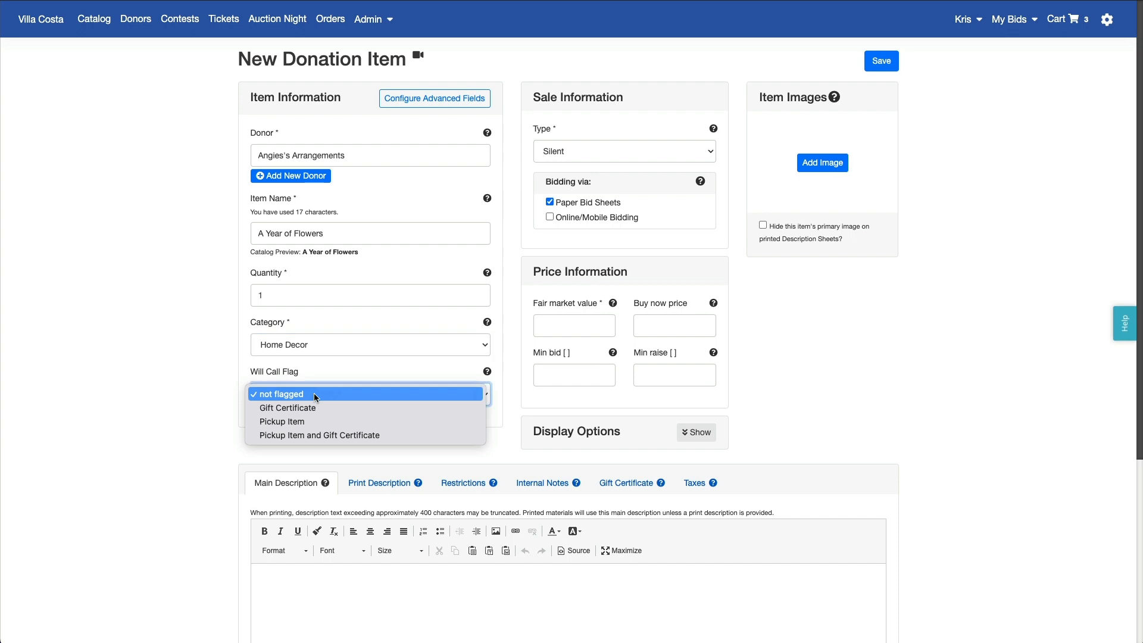
left_click(314, 408)
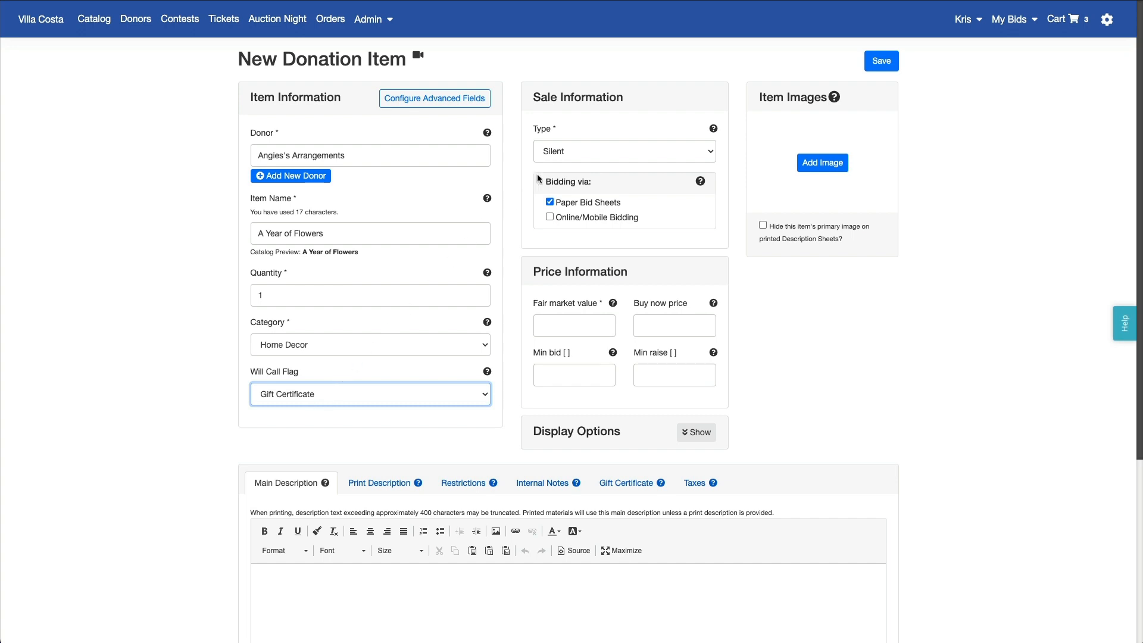
Try the Signup and Live sale types and read the help article on item types.
left_click(591, 154)
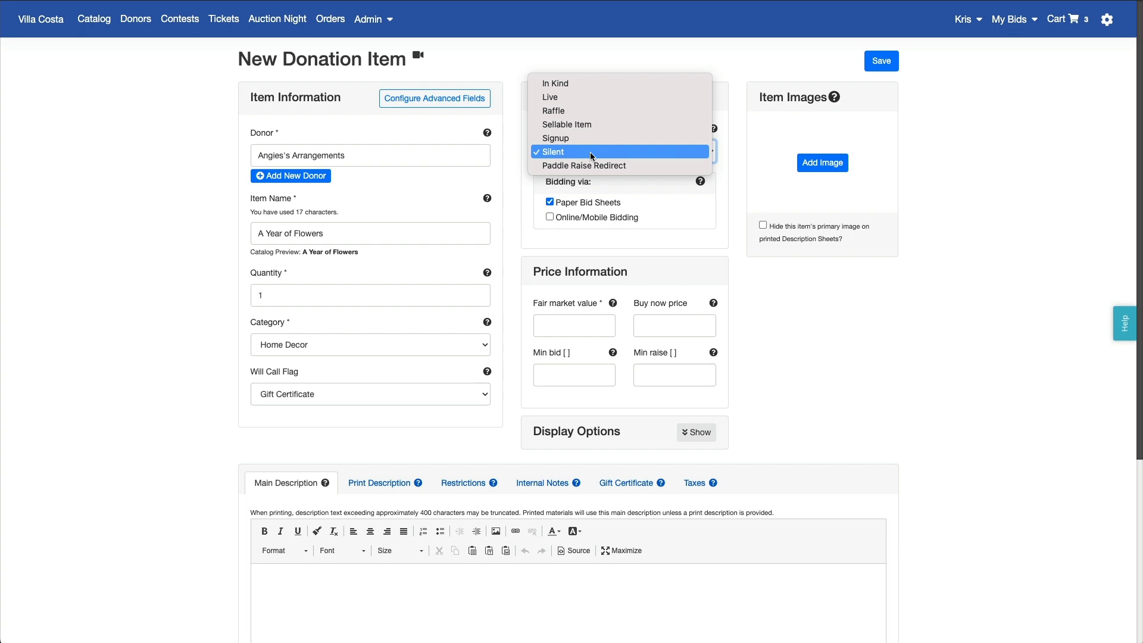
left_click(587, 138)
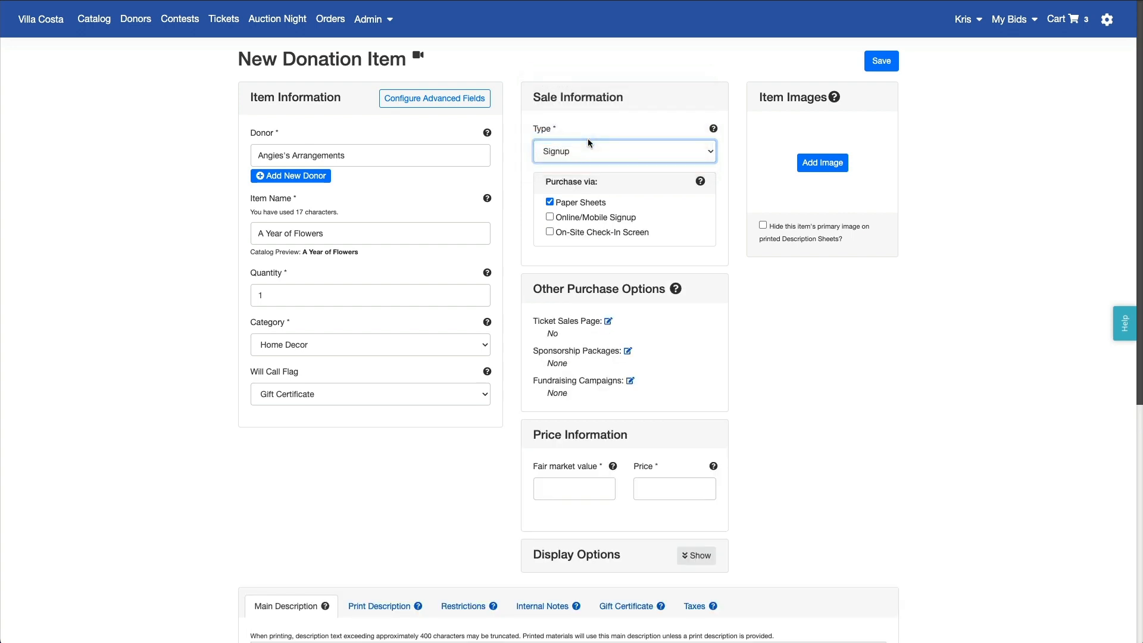
left_click(593, 156)
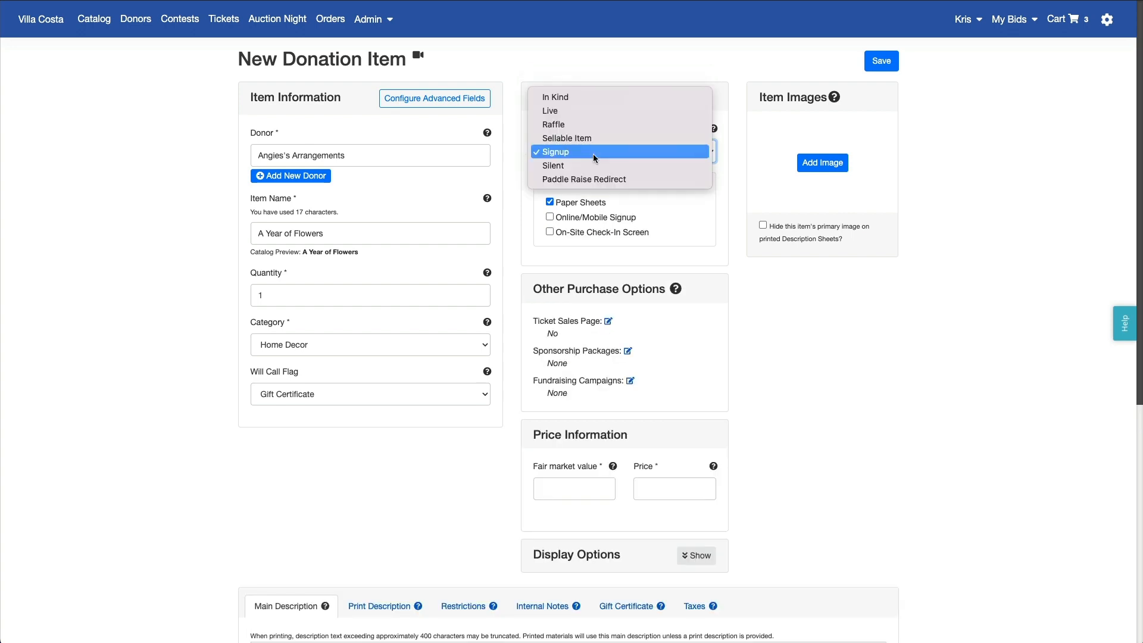
left_click(581, 114)
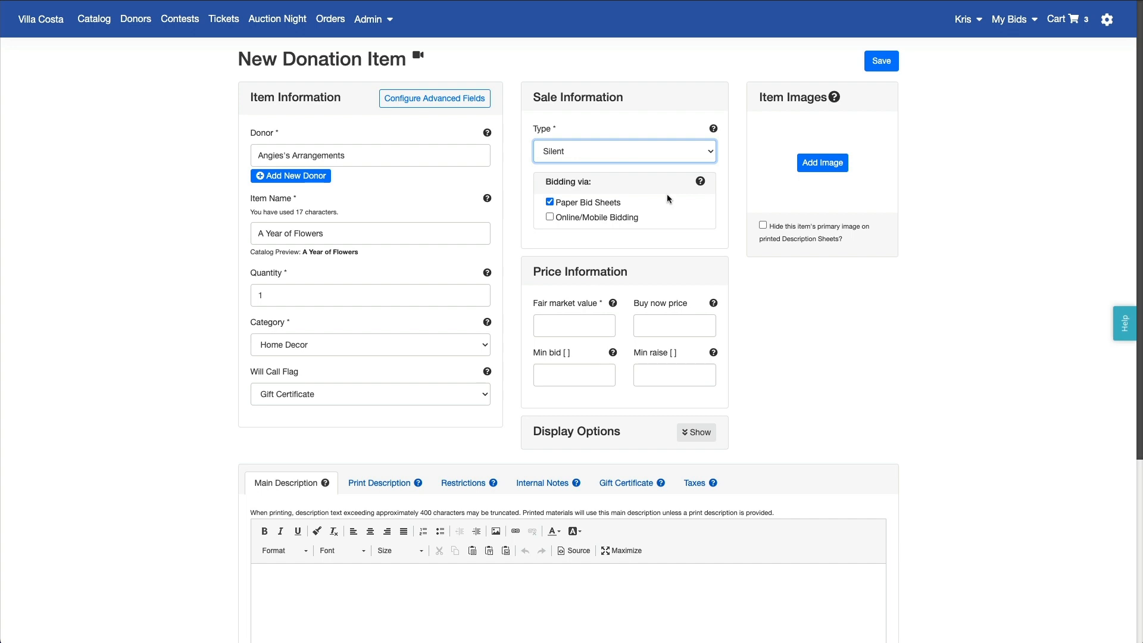
left_click(714, 129)
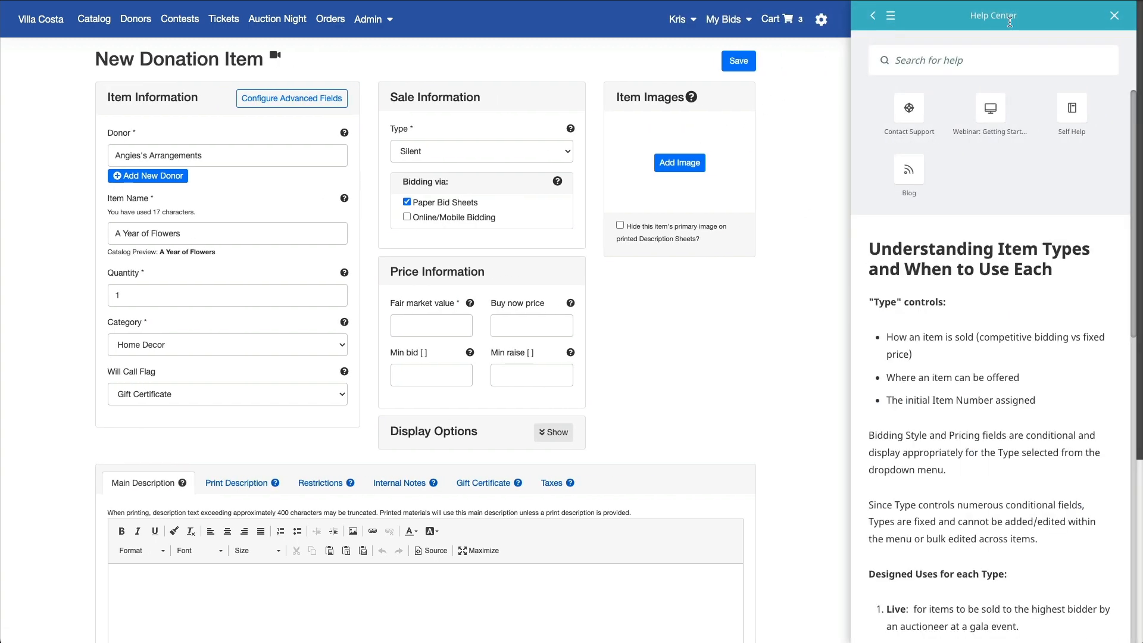
left_click(1114, 18)
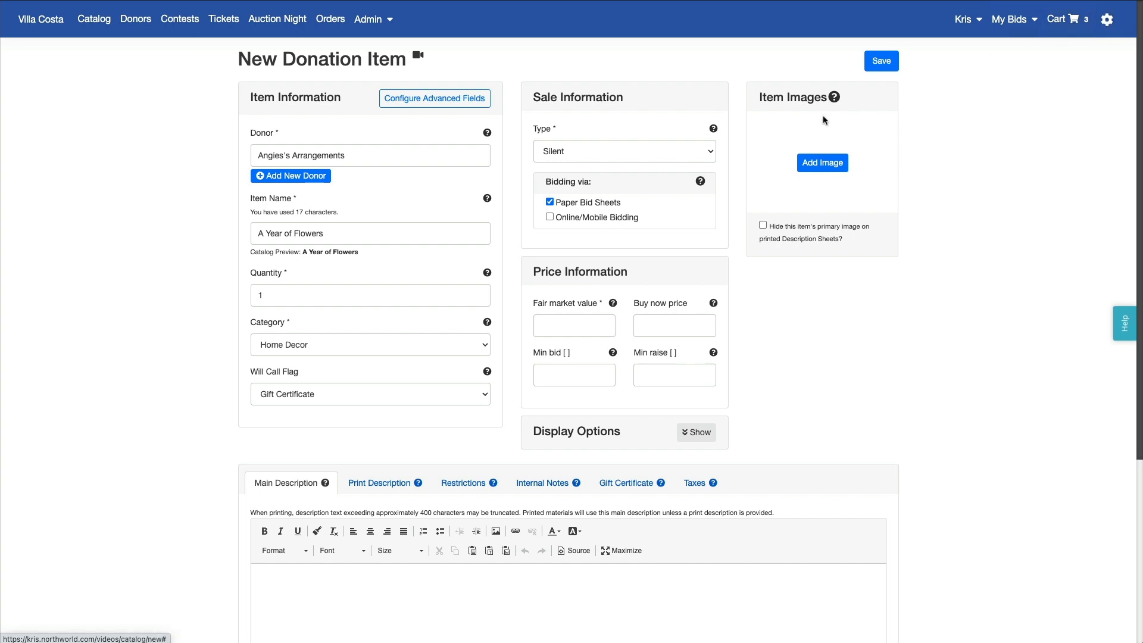
Offer the silent item through Online/Mobile Bidding and assign it to Online Bidding Group 1.
left_click(549, 217)
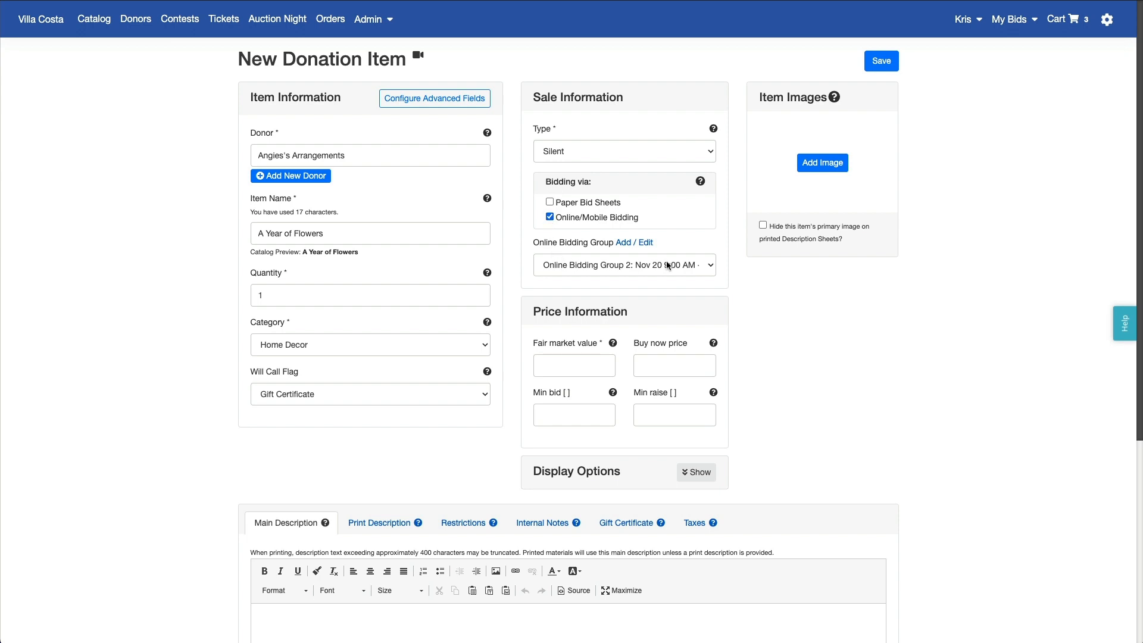
left_click(710, 265)
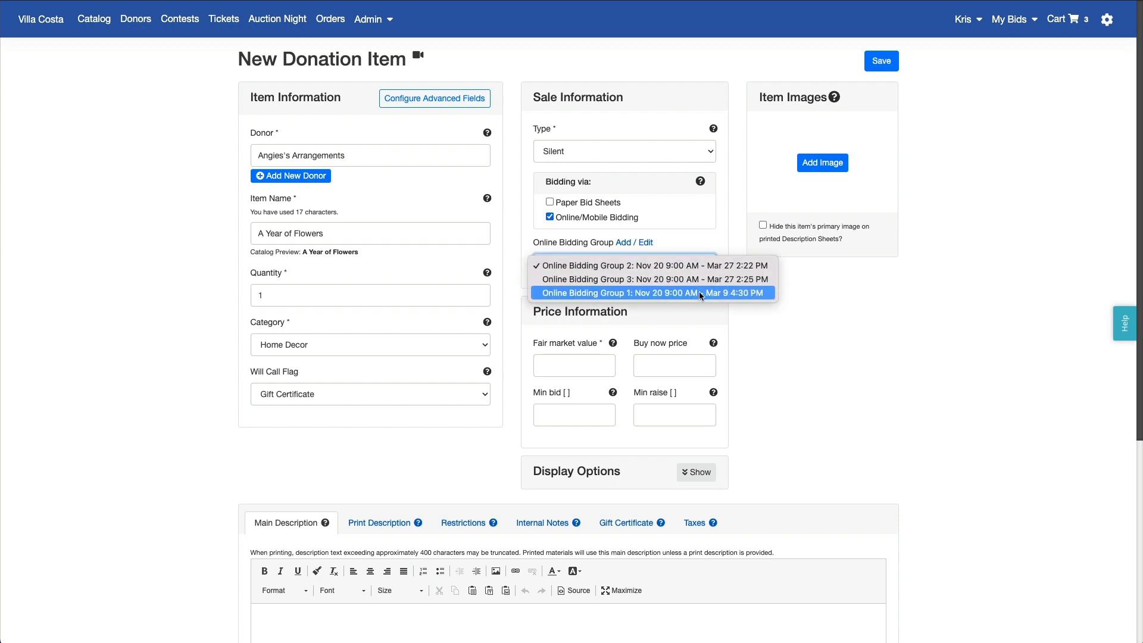
left_click(699, 292)
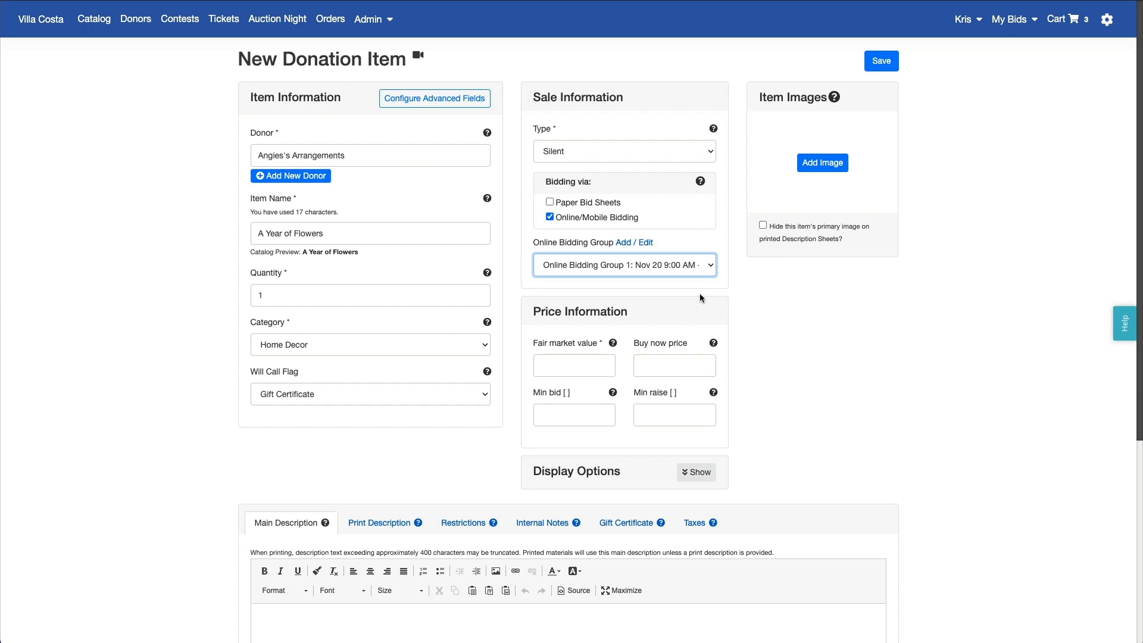
Set the item's fair market value to 360.
left_click(572, 366)
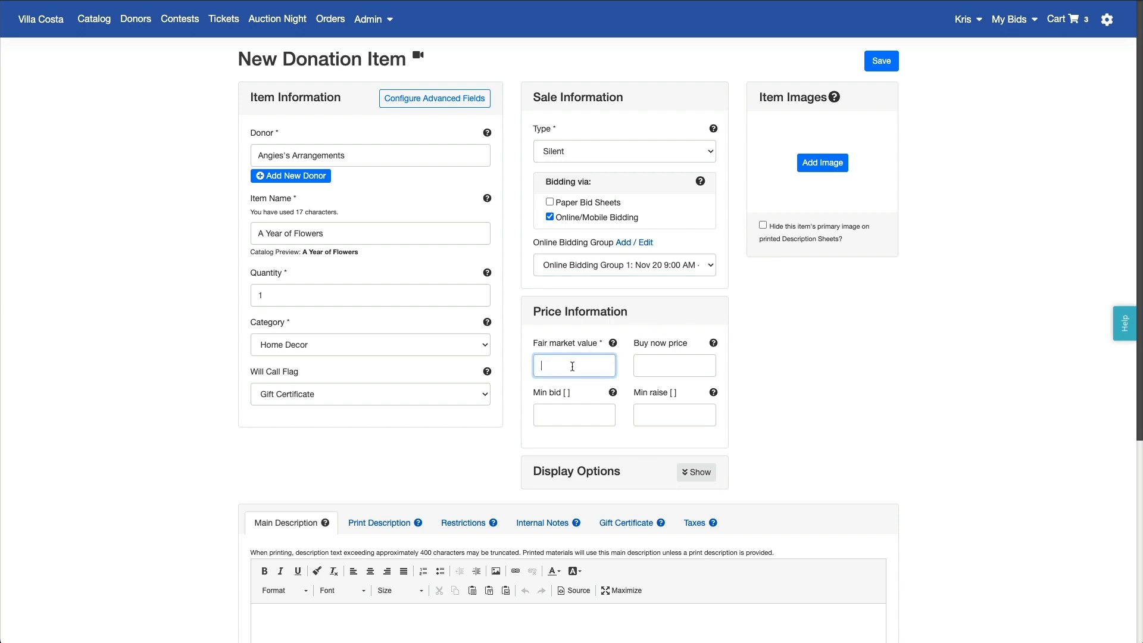
type("360")
Try a minimum bid of 150 and a fair market value of 0, restoring the fair market value to 360.
left_click(565, 415)
type("1")
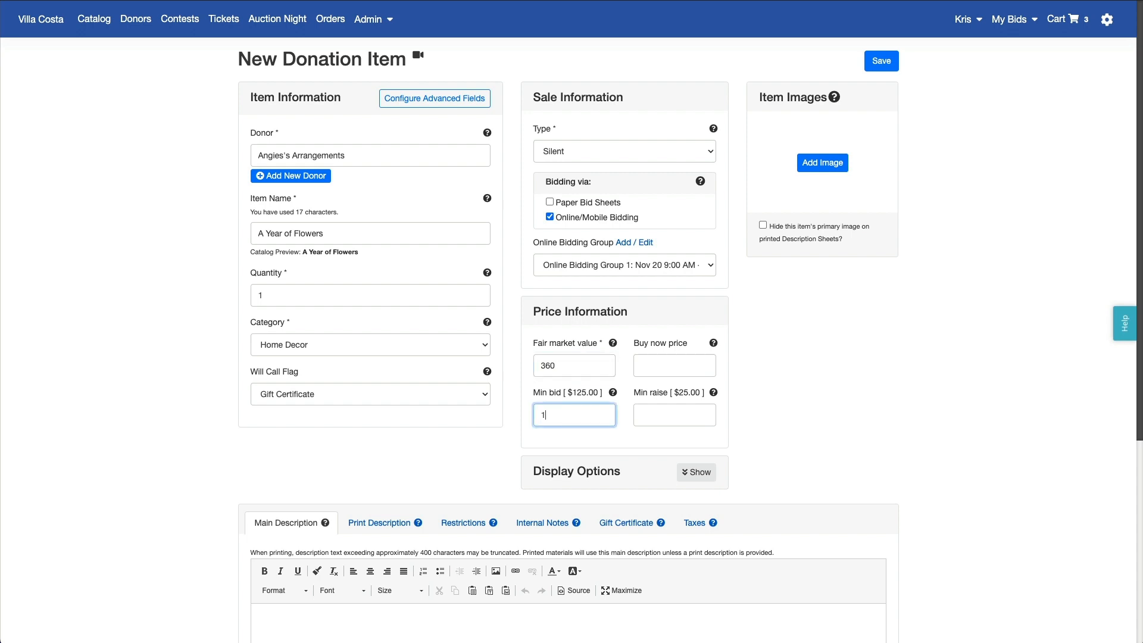
type("50")
double_click(558, 371)
type("0")
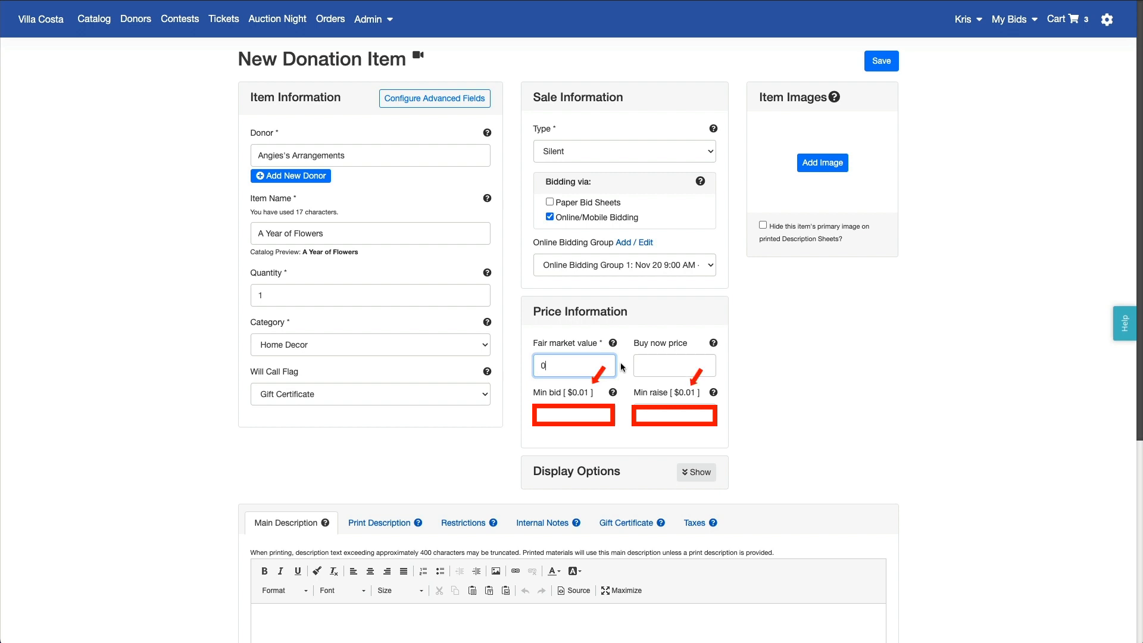
key("BackSpace")
type("360")
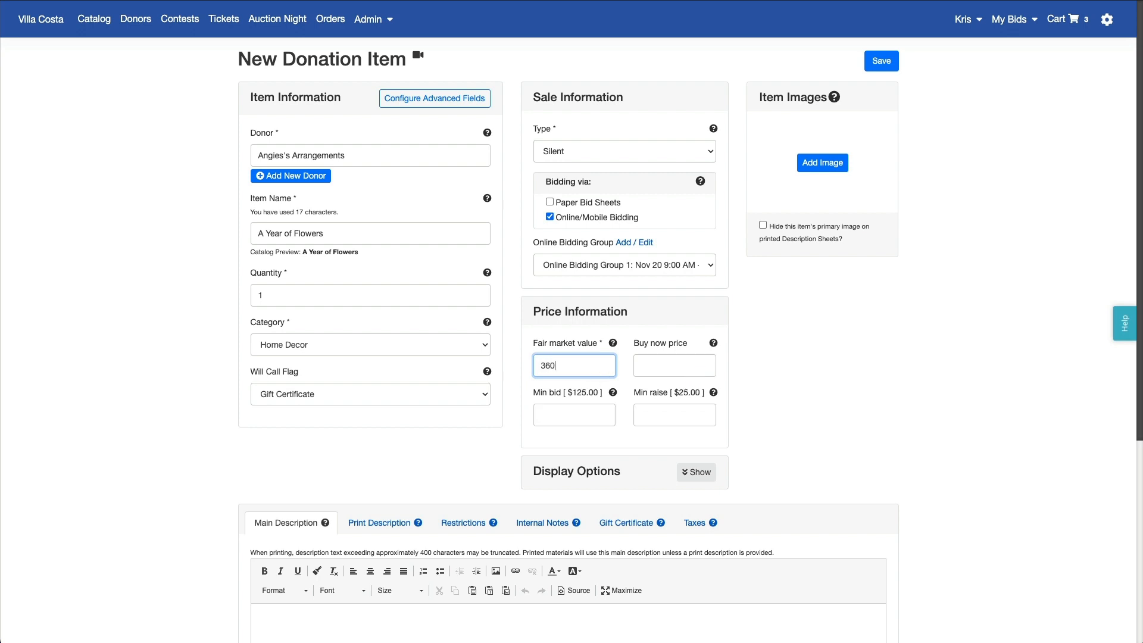
Set the item's buy now price to 500.
left_click(658, 365)
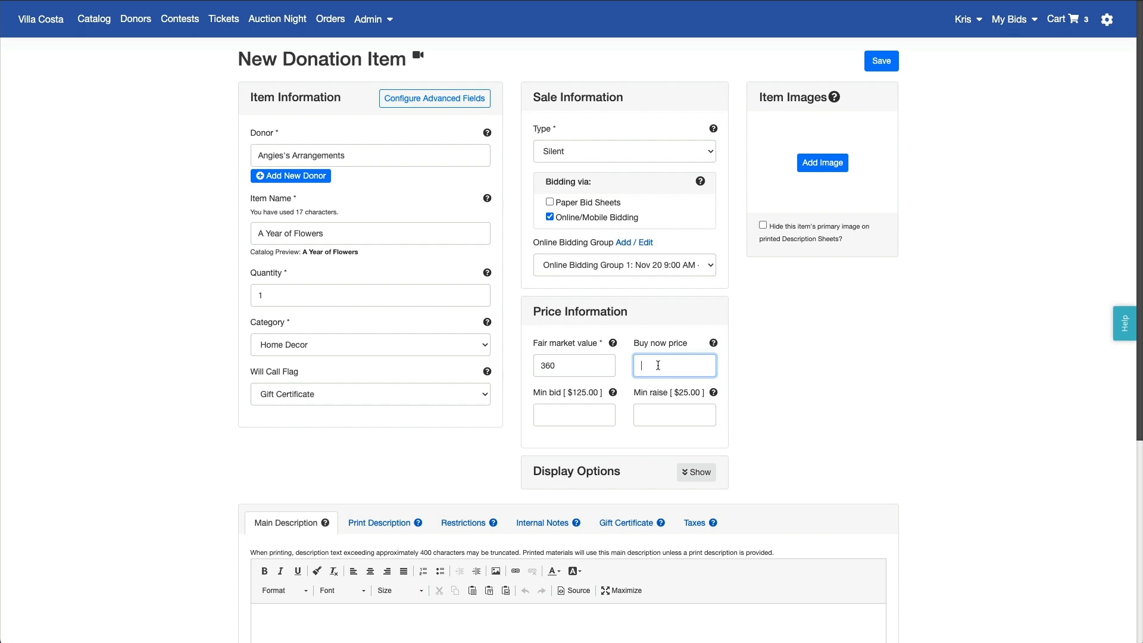
type("500")
left_click(743, 334)
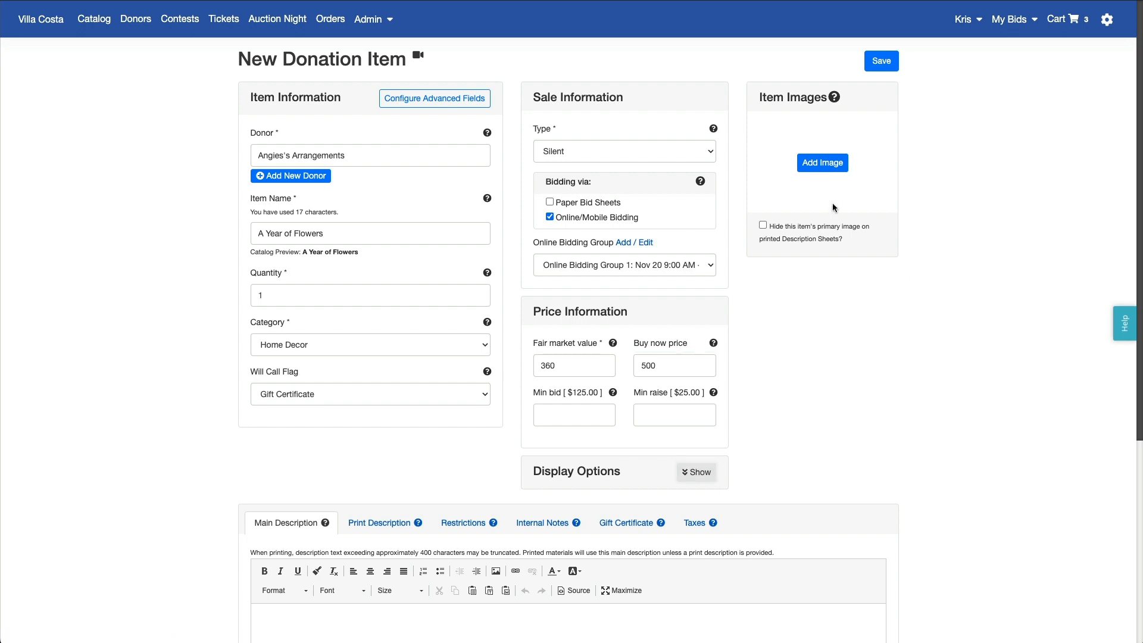
Add the picture "a flower.jpeg" from the recent files to the item's images.
left_click(825, 169)
left_click(484, 107)
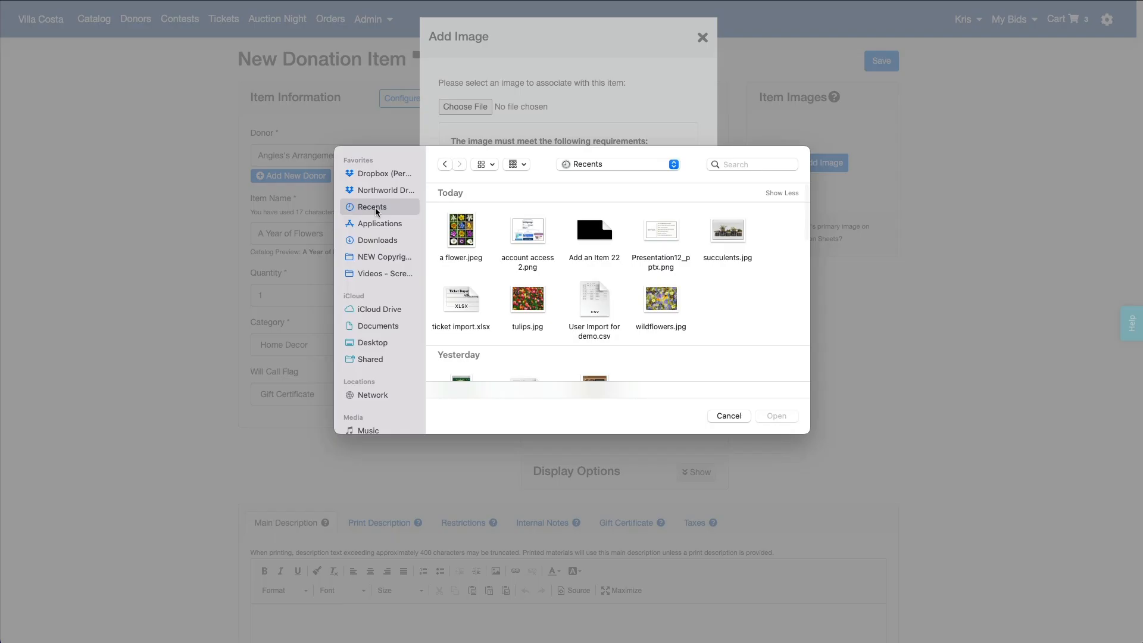
double_click(462, 229)
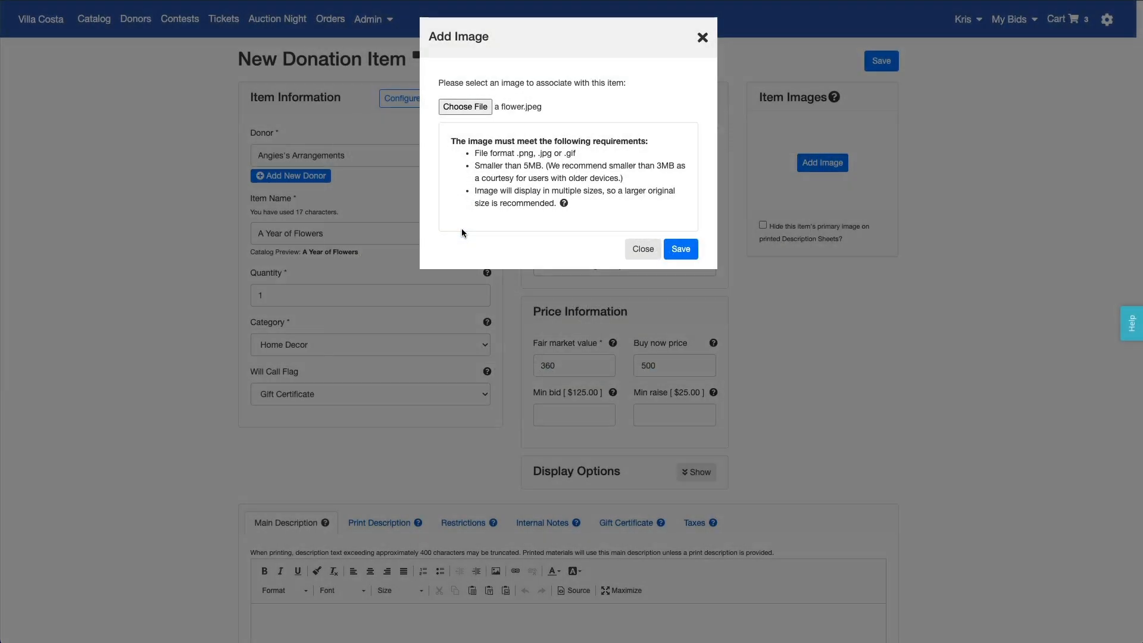
left_click(683, 250)
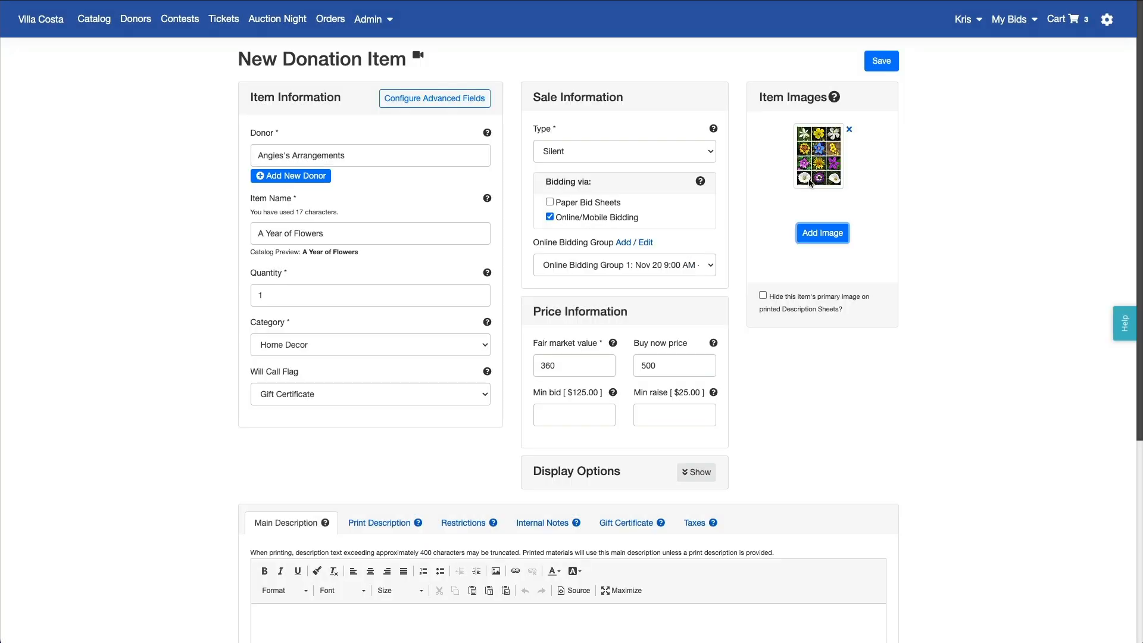
Add tulips.jpg as a second item image and move it above the first picture.
left_click(833, 236)
left_click(465, 107)
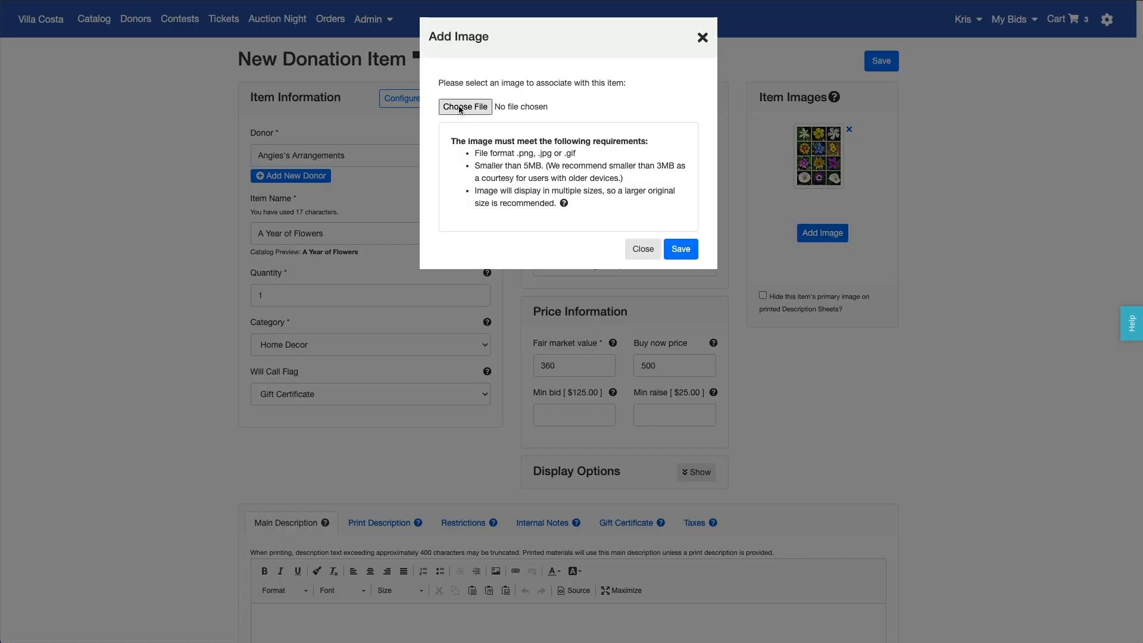
left_click(537, 304)
double_click(538, 304)
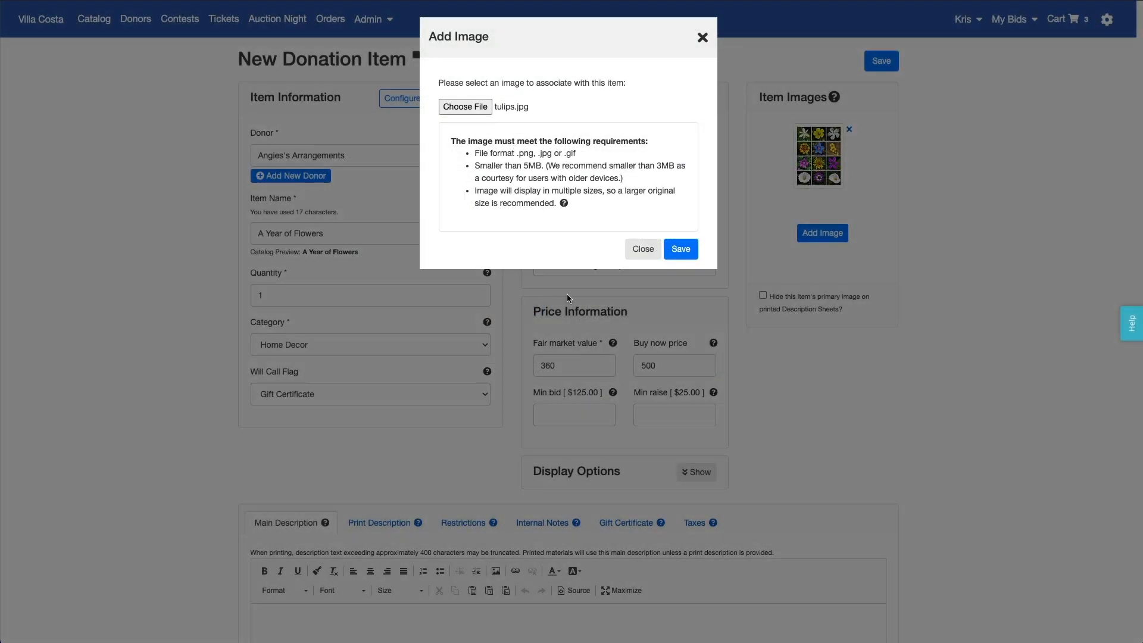
left_click(684, 252)
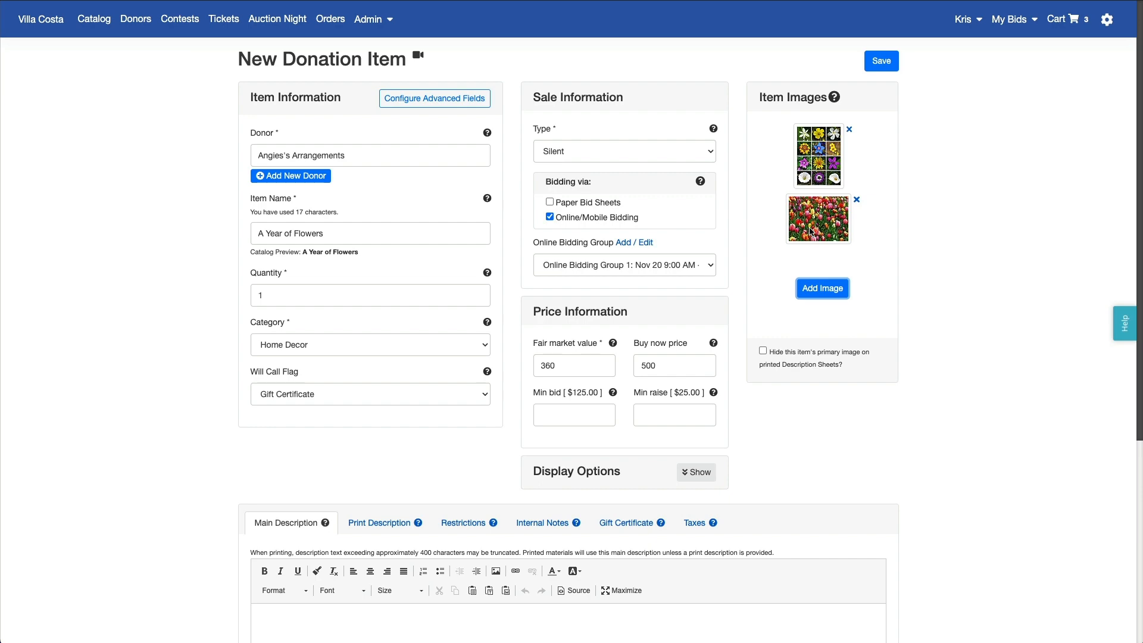
left_click_drag(808, 231, 810, 155)
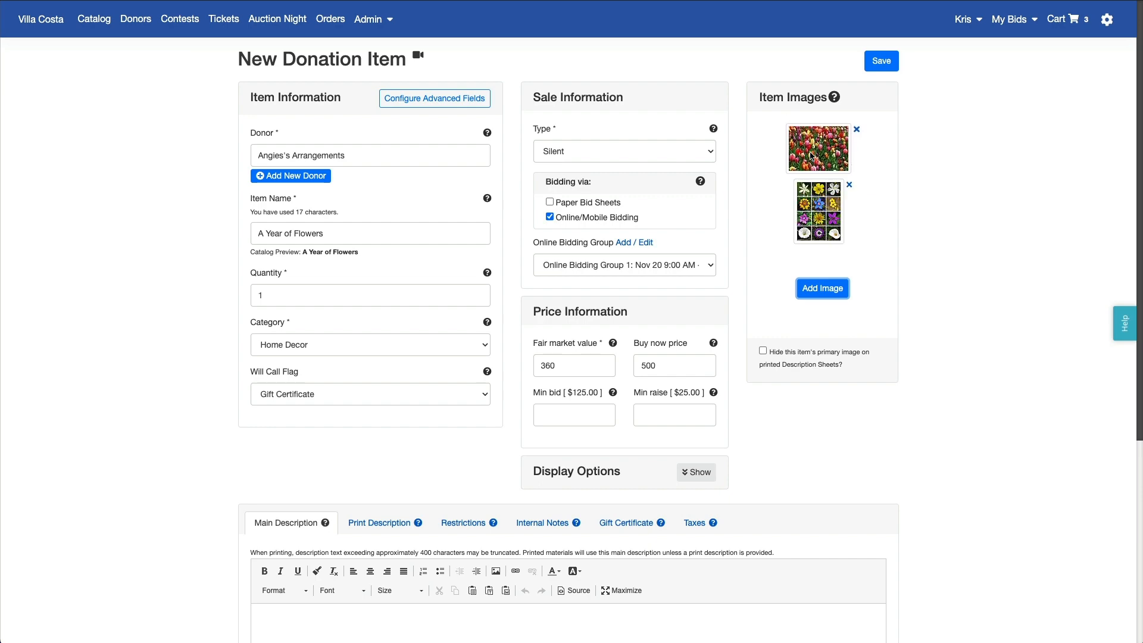
Write a bold bulleted main description: "There's always a reason to make someone smile! Be the one who says, “Just because. . . .” every month with these gorgeous arrangements.".
scroll(969, 434, "down", 5)
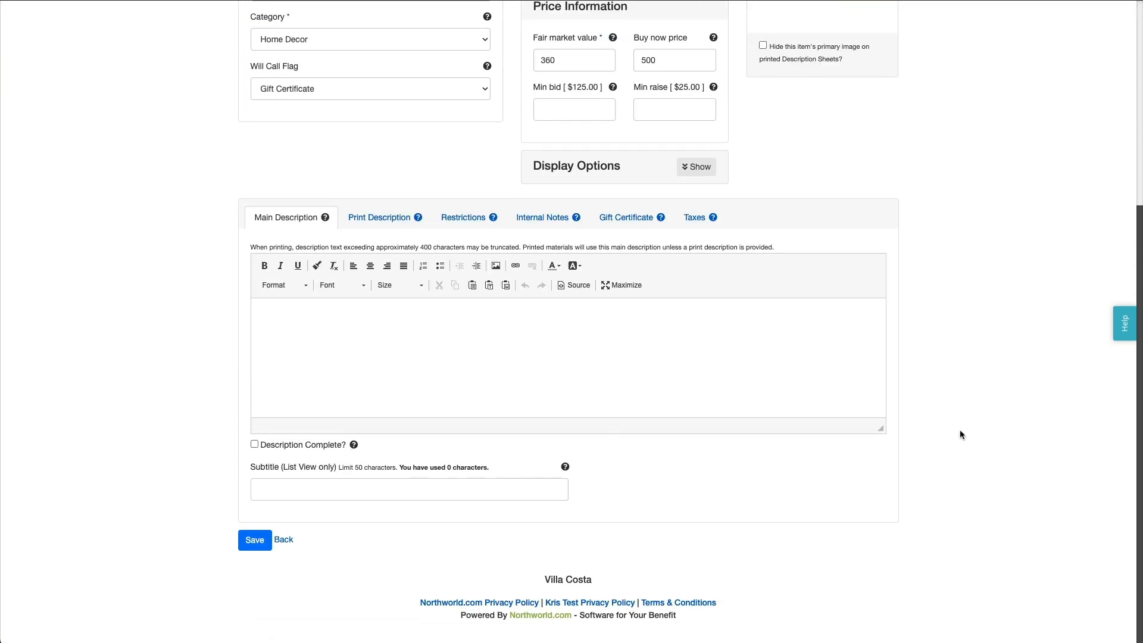
left_click(279, 322)
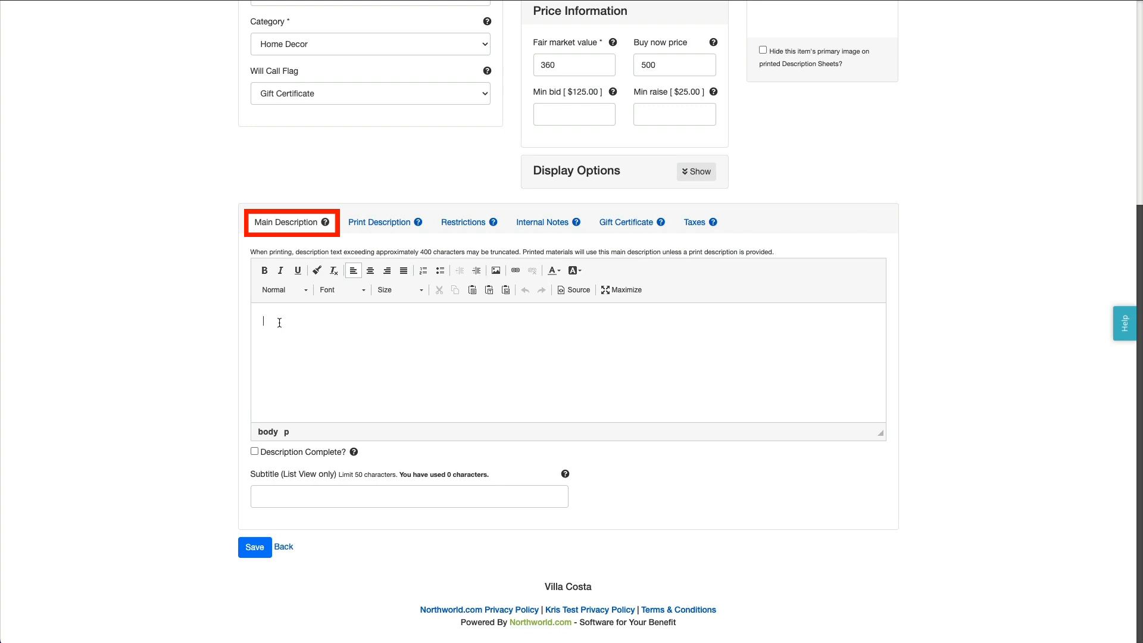
type("There's always a reason to make someone smile!  Be the one who says, \"Just because. . . .\" every month with these gorgeous arrangements.")
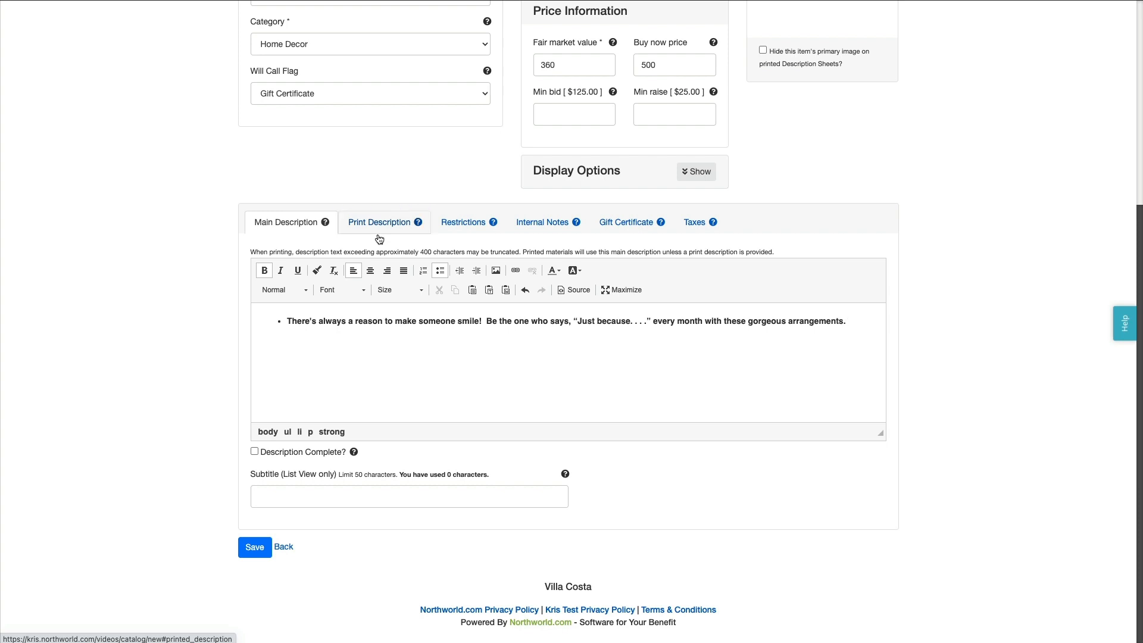
Add the restriction text "Valid until Dec 2023" to the item.
left_click(466, 233)
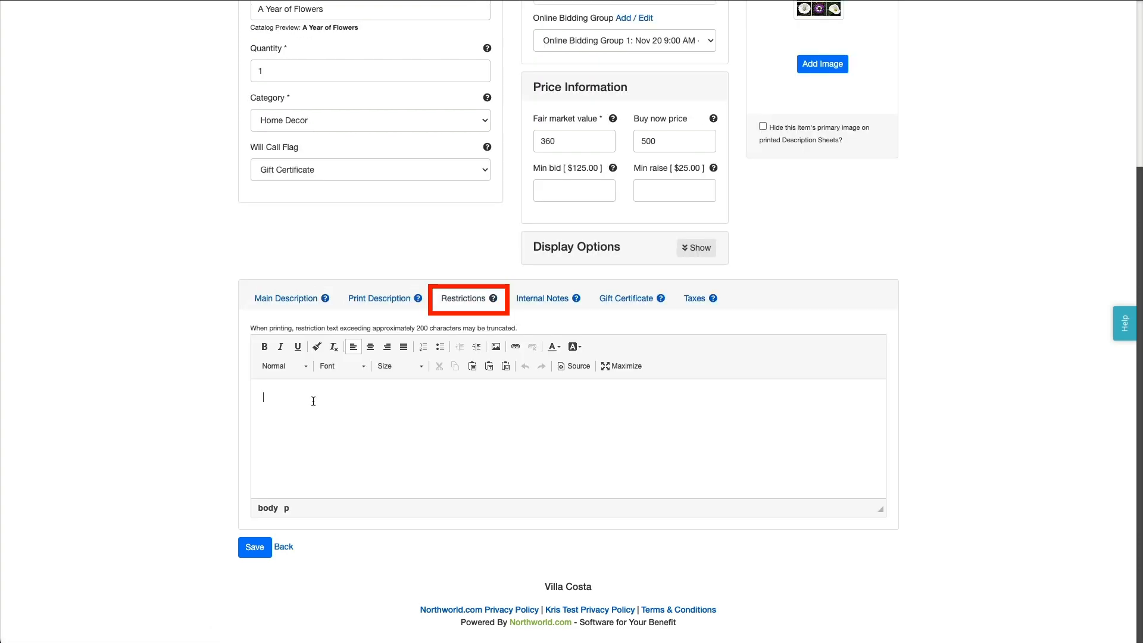
type("Valid until Dec 2023")
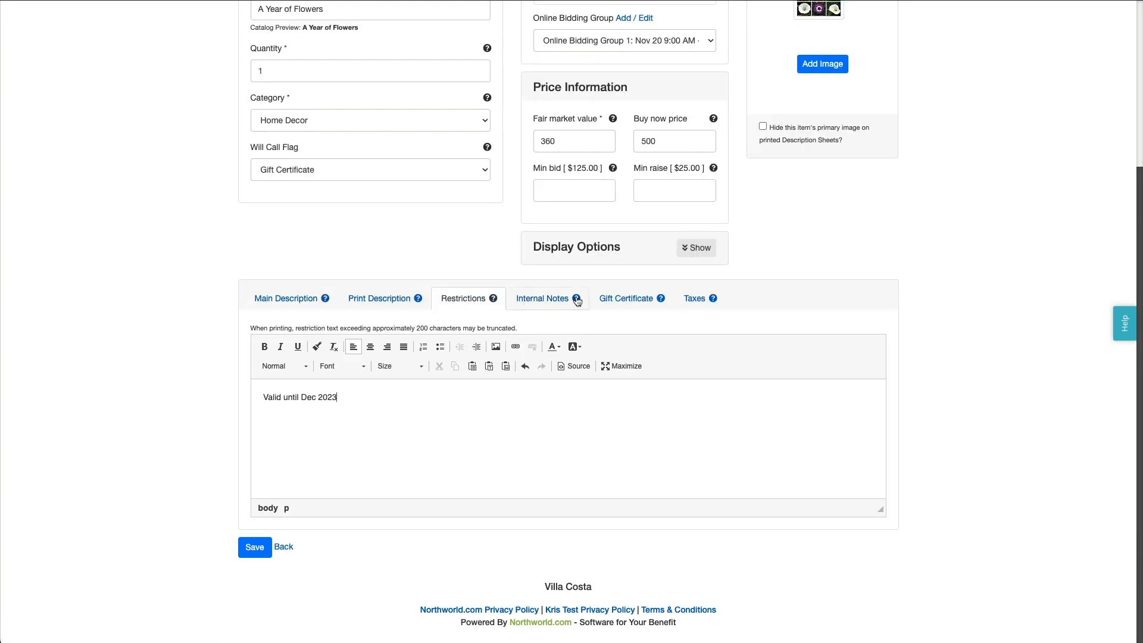
Mark the item as needing a generated gift certificate.
left_click(625, 298)
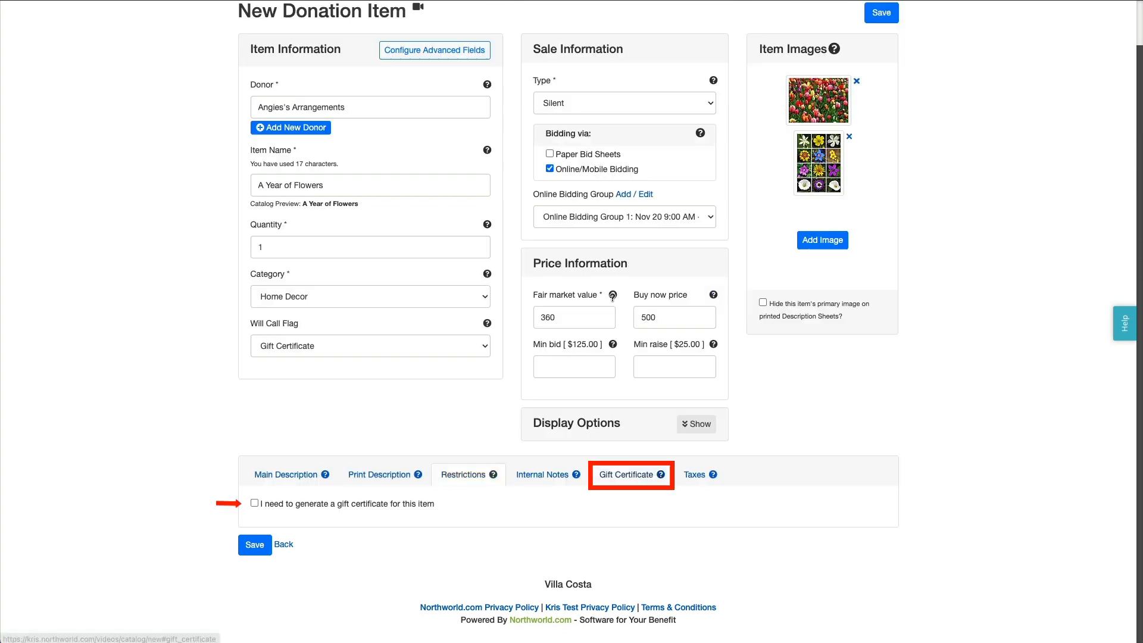
left_click(255, 504)
scroll(435, 505, "down", 3)
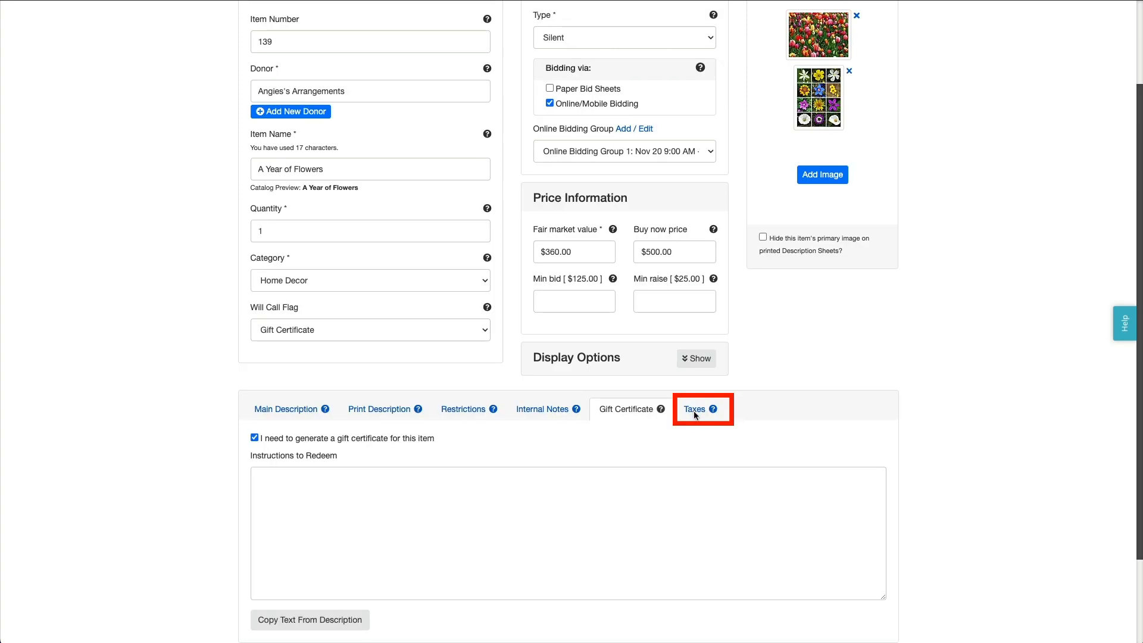
Apply the Sales Tax rate to the A Year of Flowers item and save it.
left_click(694, 410)
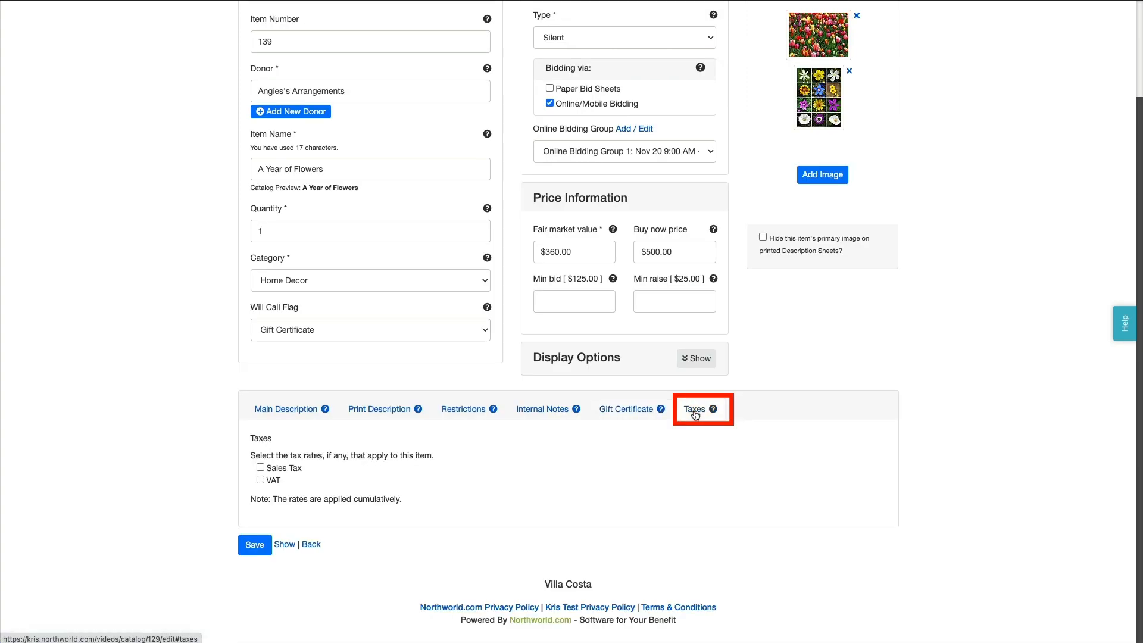
left_click(260, 470)
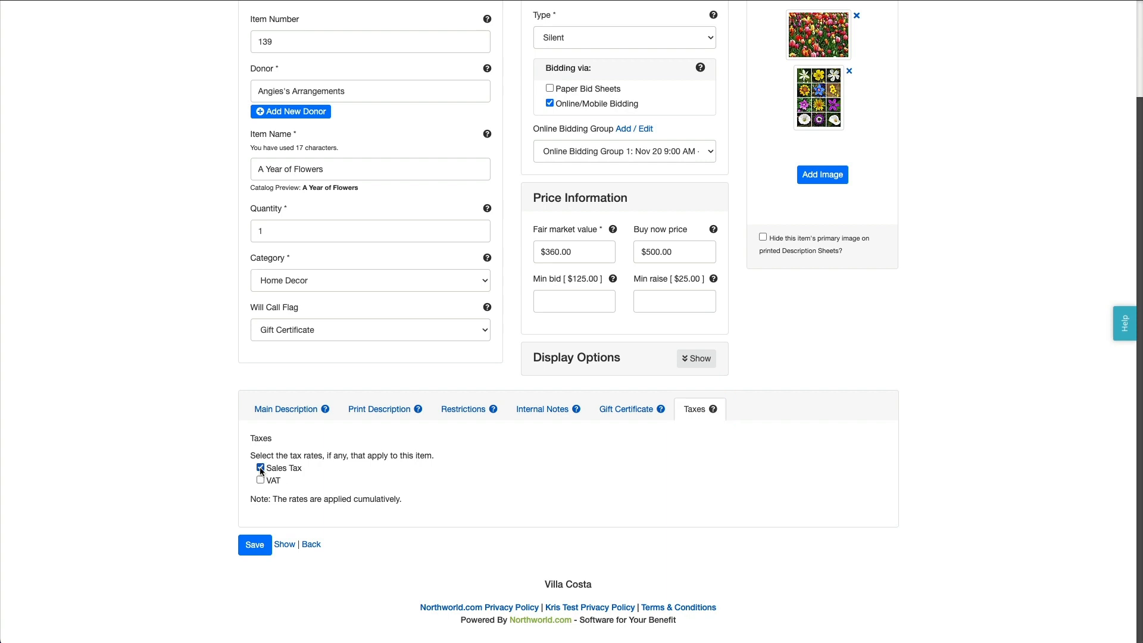
left_click(256, 544)
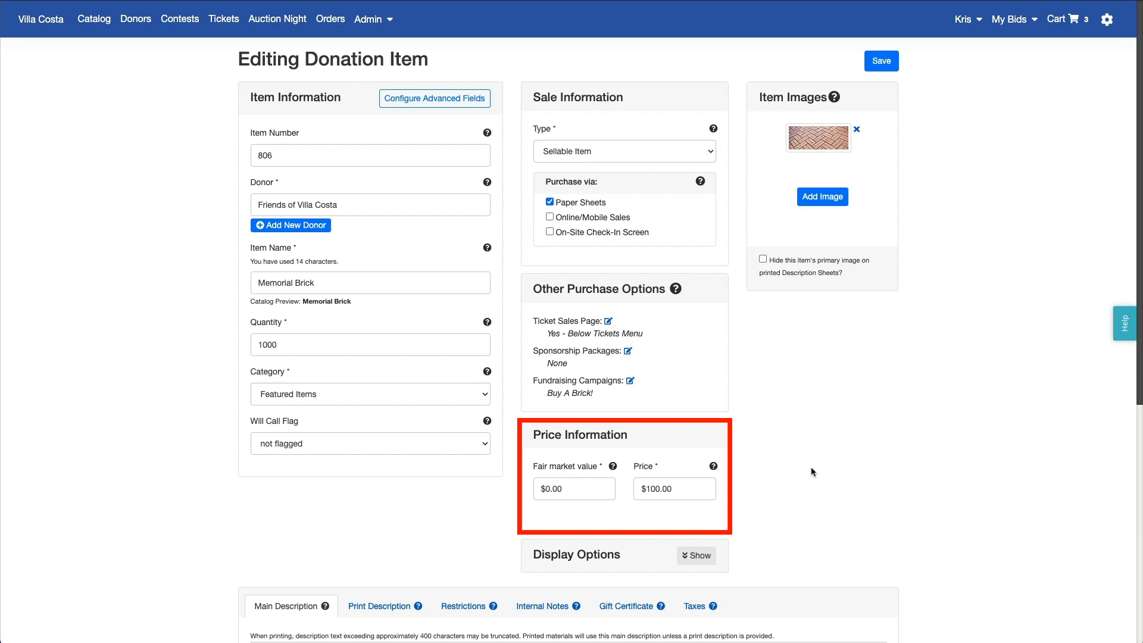
Save the Memorial Brick sellable item and open the A Year of Flowers item from the auction catalog.
left_click(881, 62)
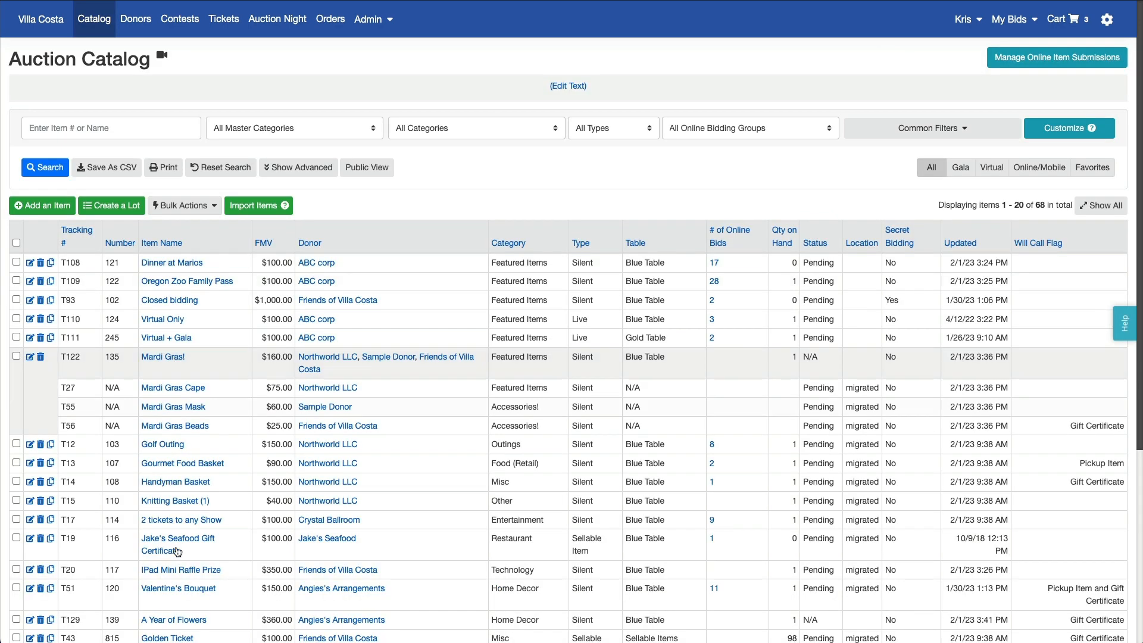
left_click(178, 621)
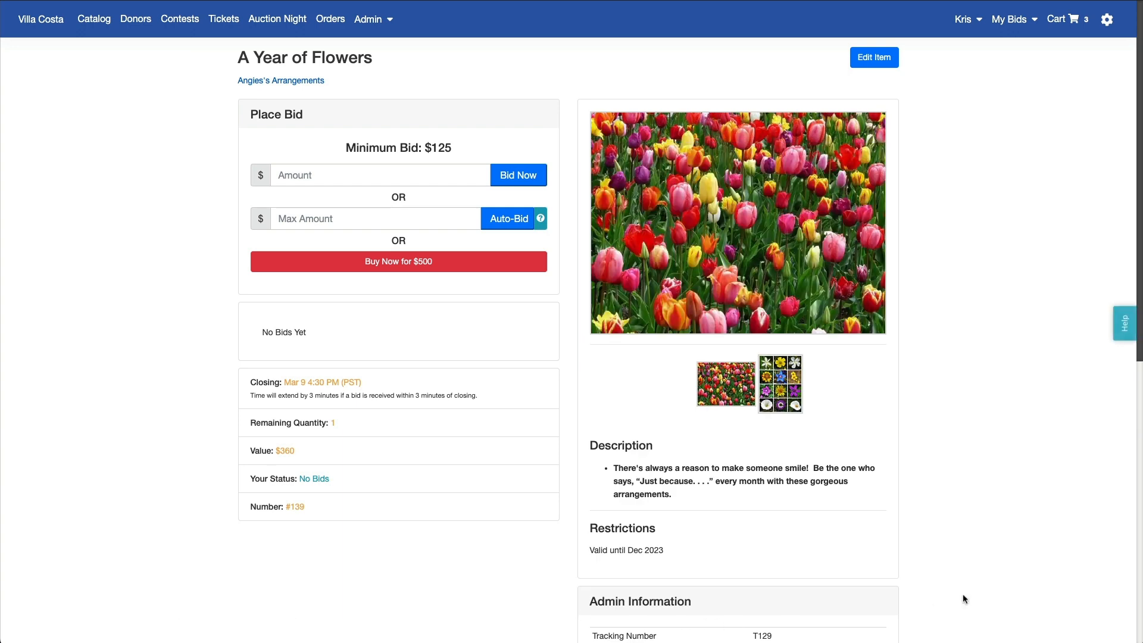
Review the item's admin information and open the normal bid and description sheet preview.
scroll(964, 598, "down", 3)
scroll(964, 598, "down", 2)
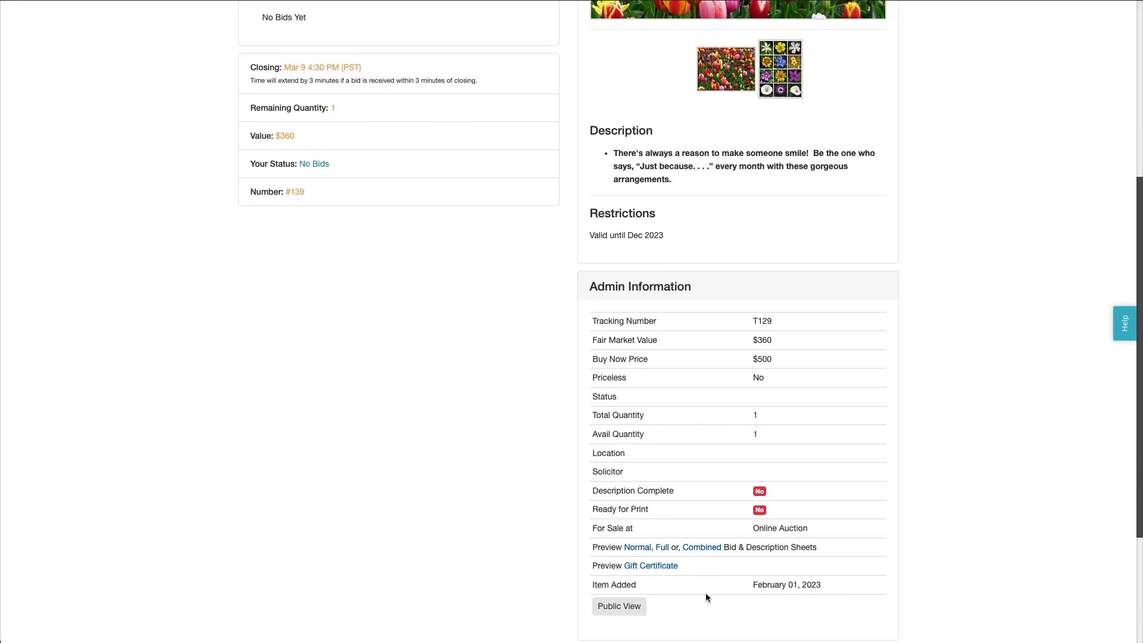
left_click(645, 551)
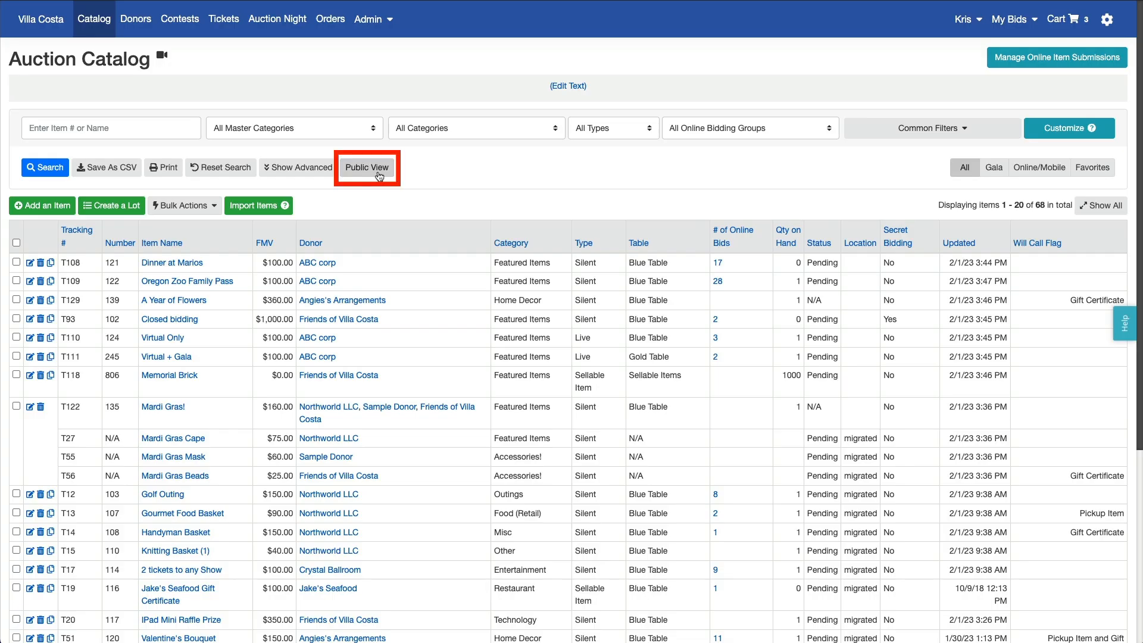
Show the public view of the auction catalog.
left_click(378, 176)
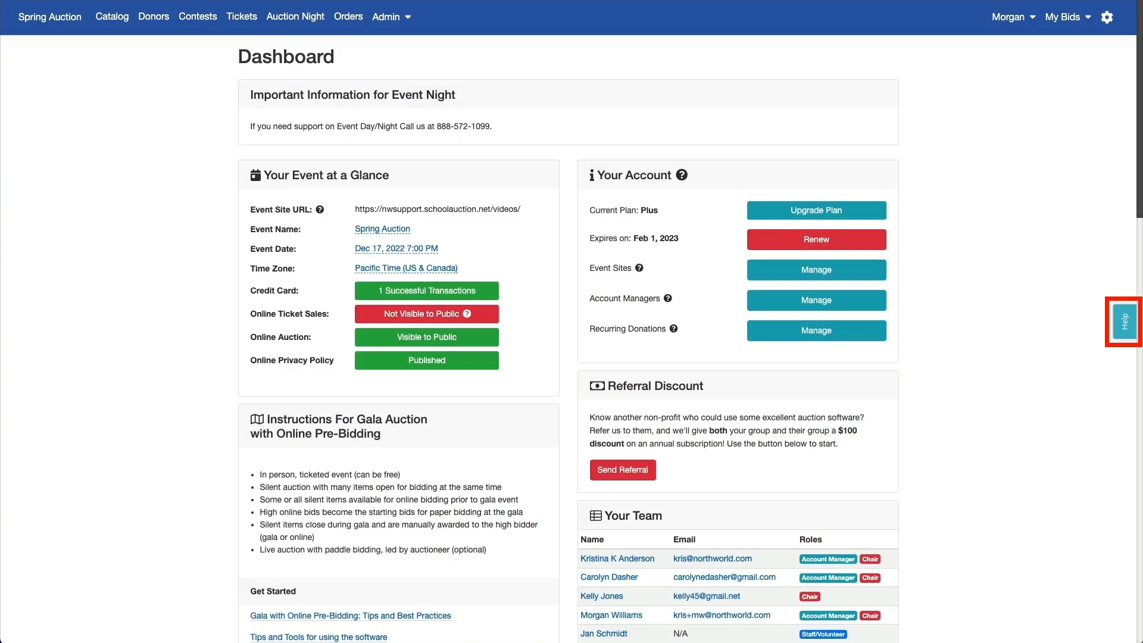
Open the Help Center from the Spring Auction dashboard.
left_click(1125, 324)
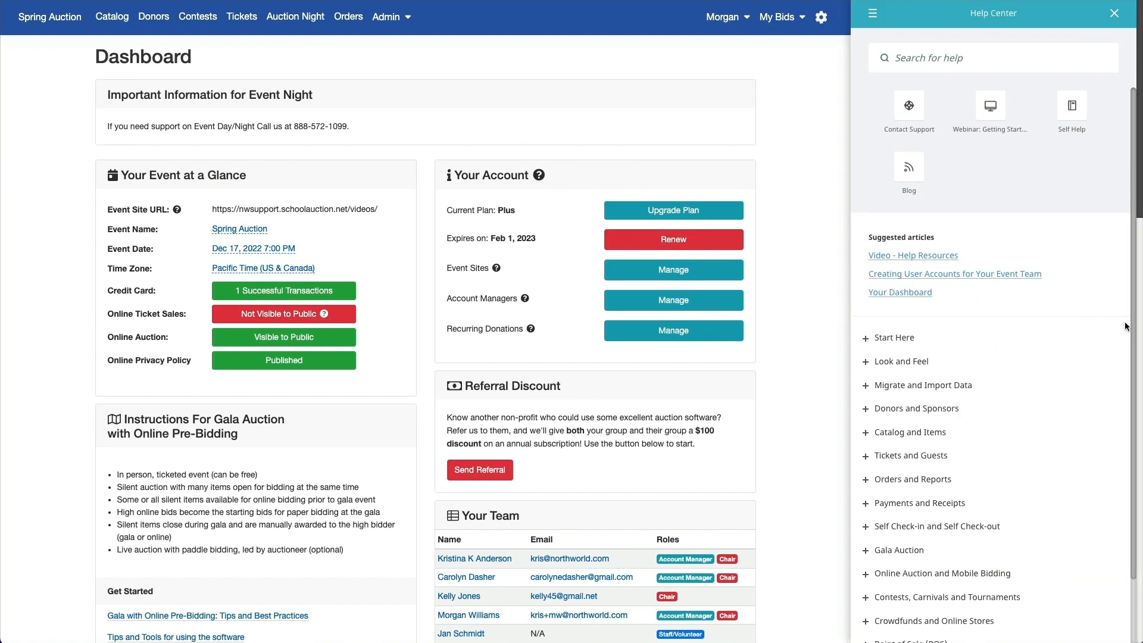